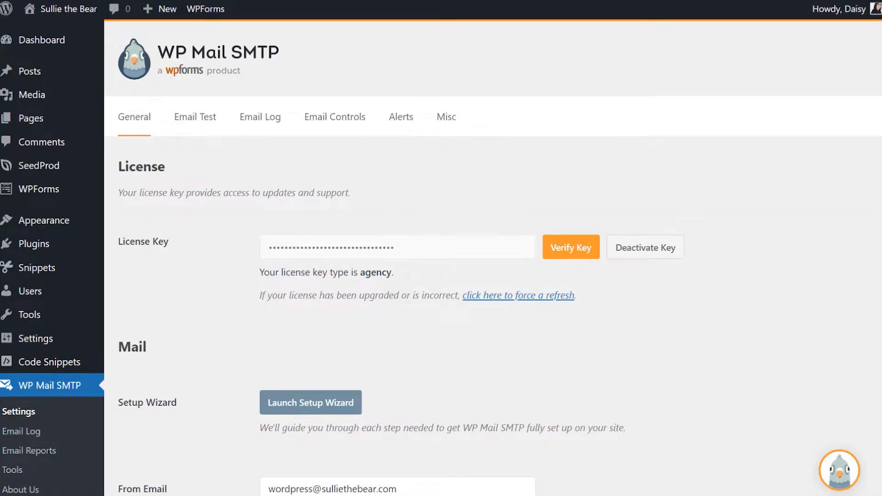
- Choose 365 / Outlook as the mailer in the WP Mail SMTP settings
scroll(441, 257, down, 13)
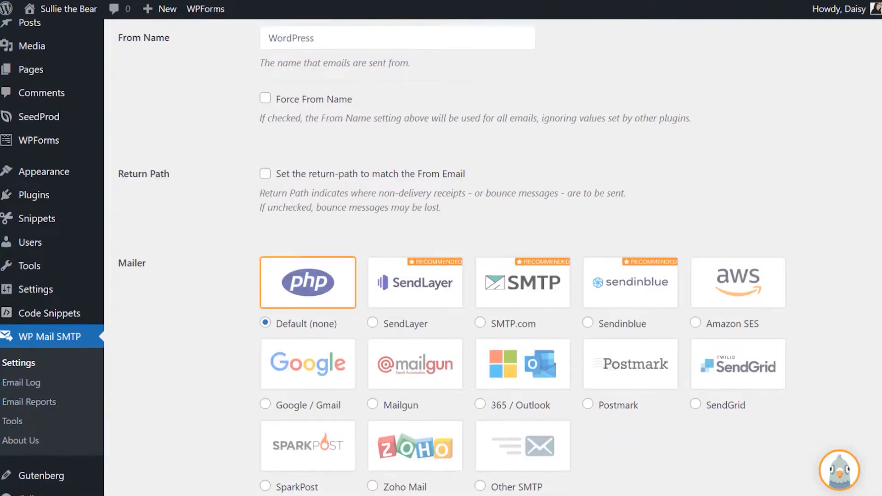
scroll(441, 257, down, 4)
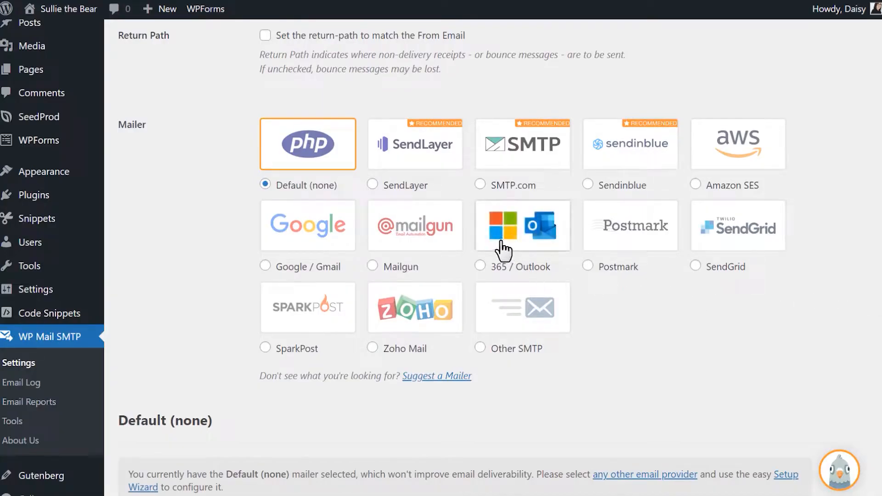
click(503, 251)
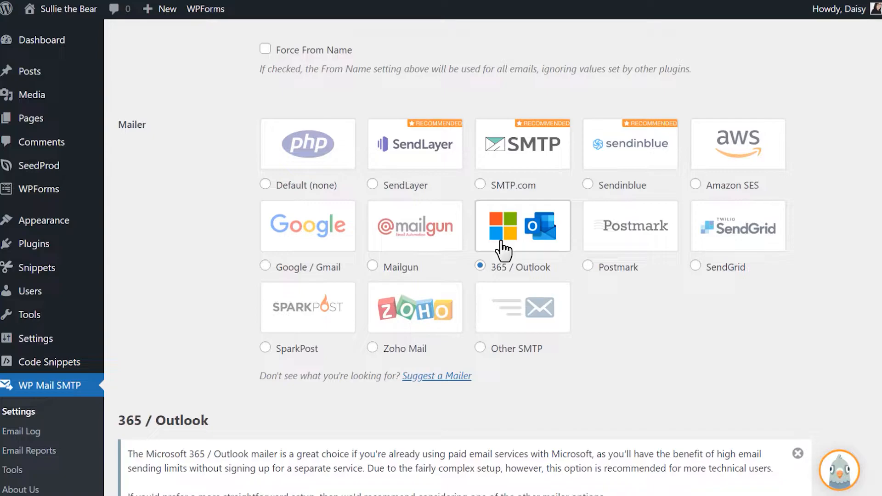
- Examine the Application ID, Application Password and Redirect URI fields in the 365 / Outlook mailer settings
scroll(502, 250, down, 7)
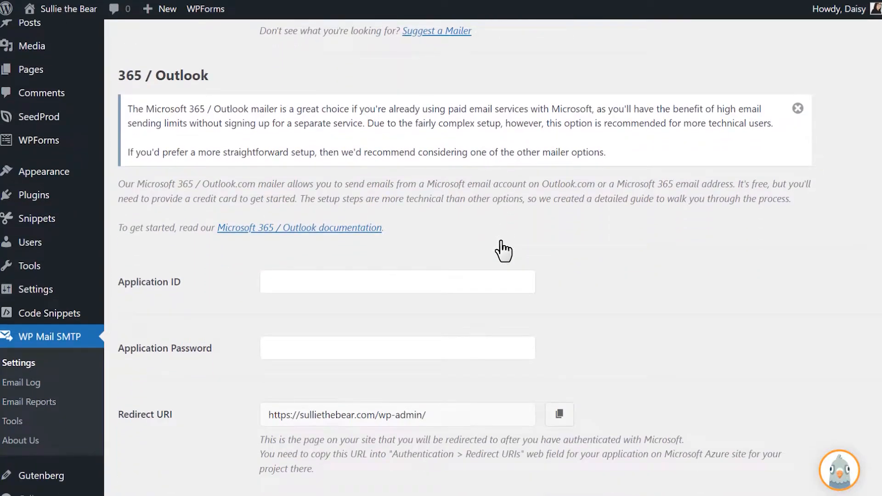
click(486, 282)
click(482, 348)
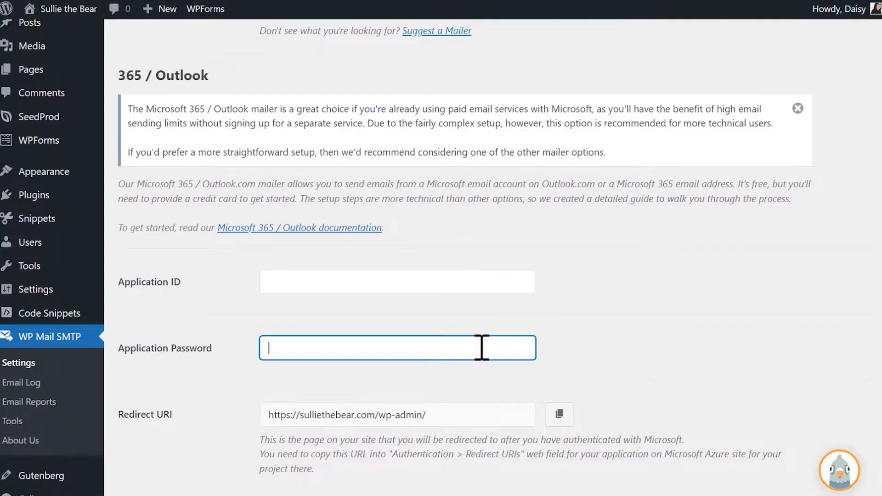
click(467, 413)
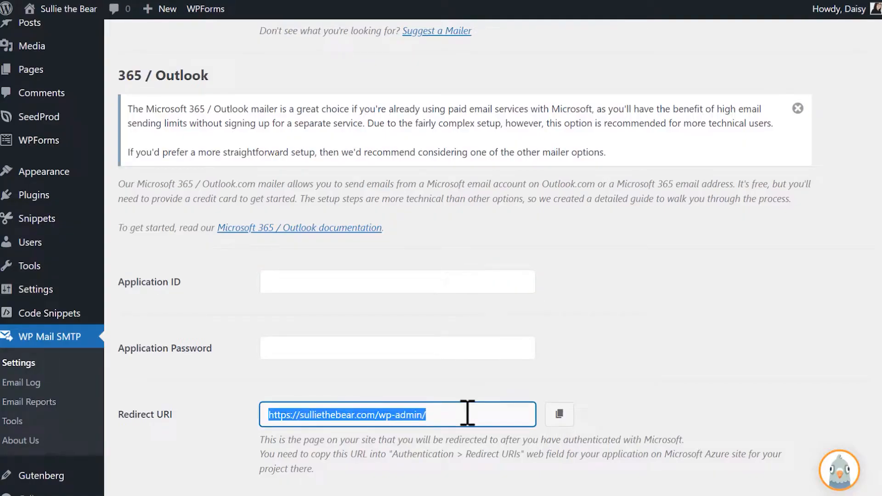
click(592, 315)
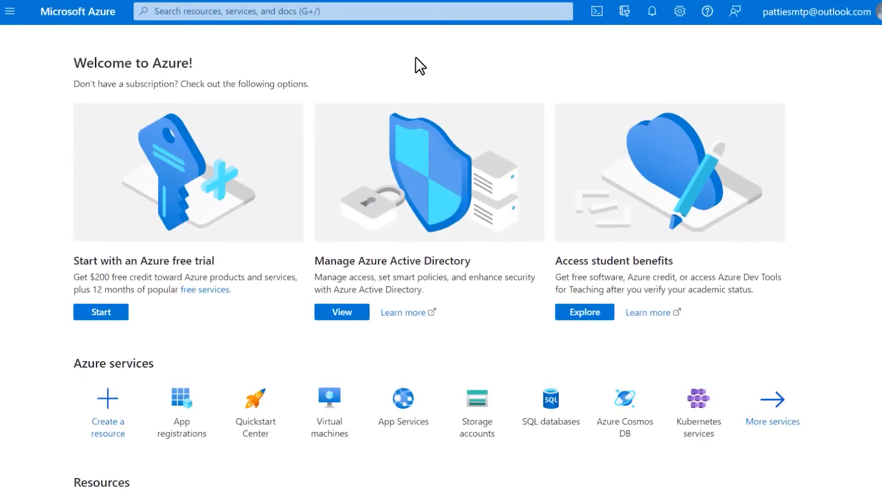
- In Microsoft Azure, search for App Registrations and open the App registrations service
click(367, 13)
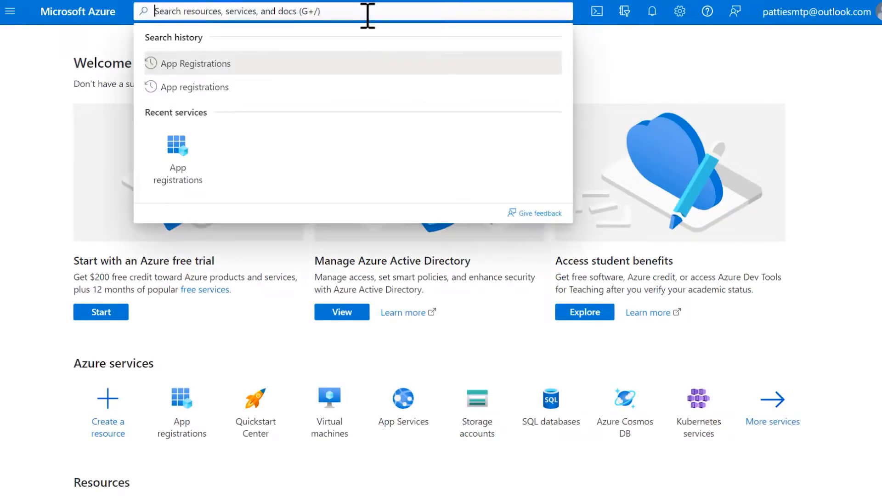
text(App Regis)
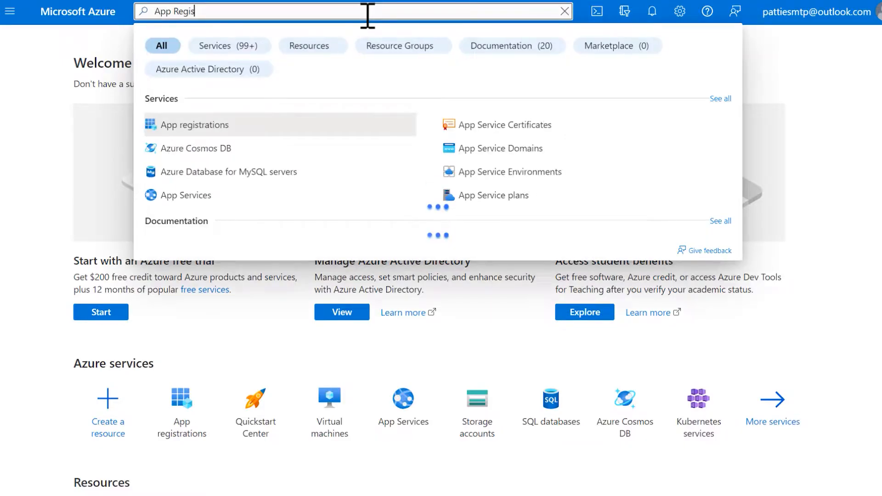
text(trations)
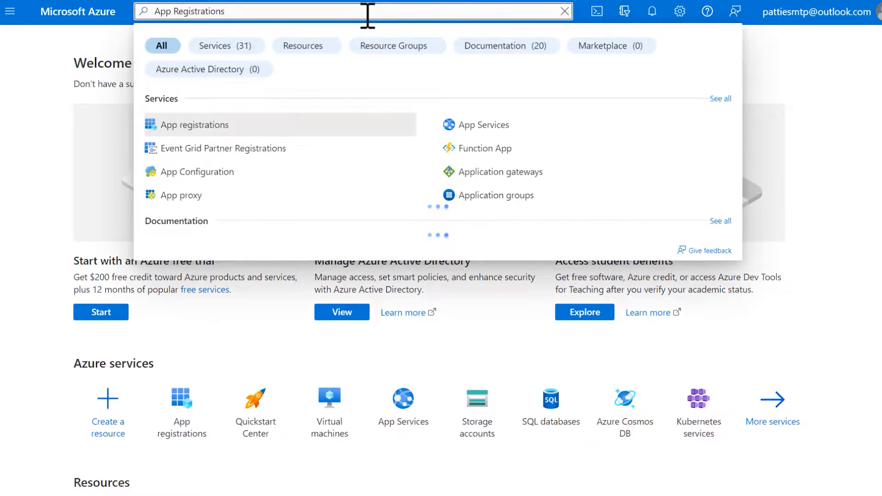
click(223, 123)
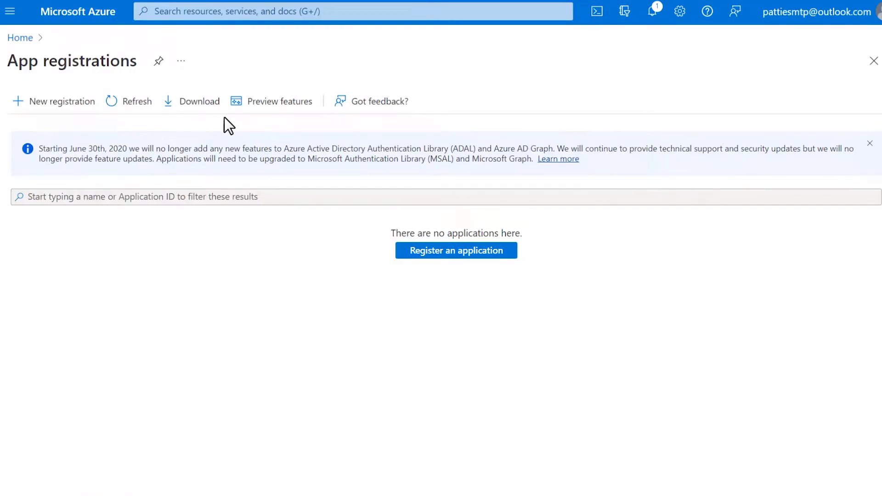
- Start a new registration named WP Mail SMTP:sulliethebear.com, supporting accounts in any organizational directory and personal Microsoft accounts
click(64, 108)
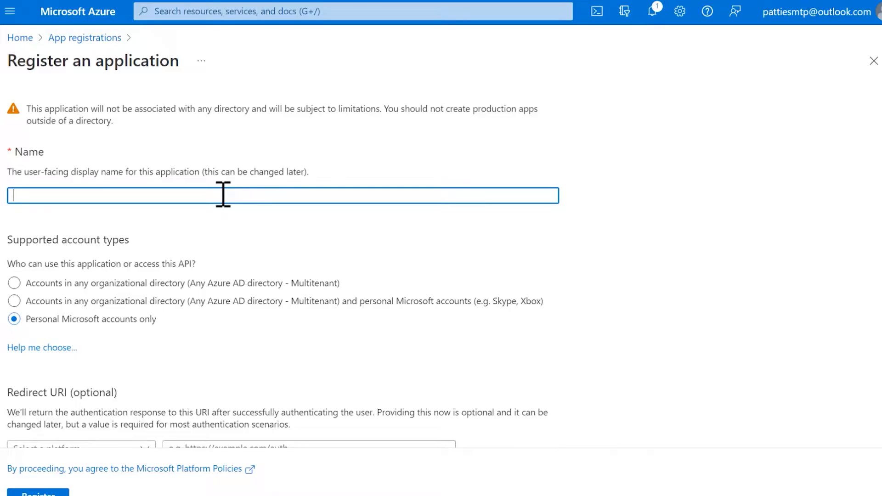
text(WP Mail SMTP:sulliethebear.com)
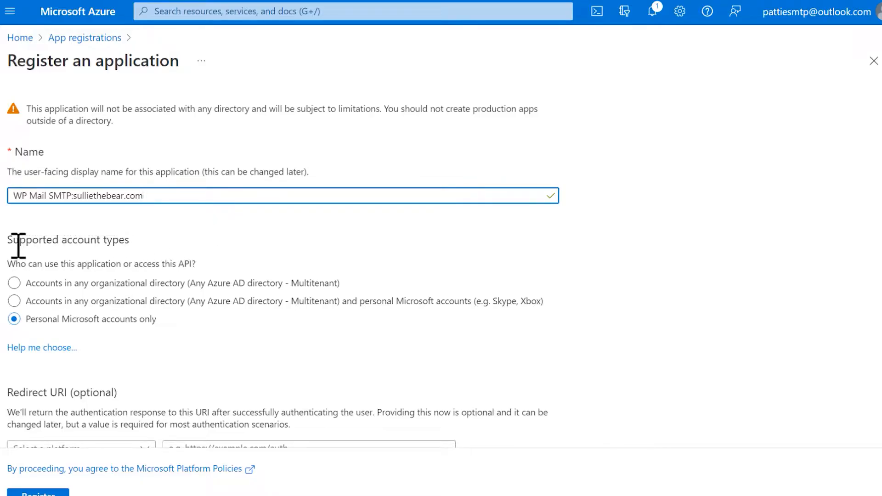
click(11, 299)
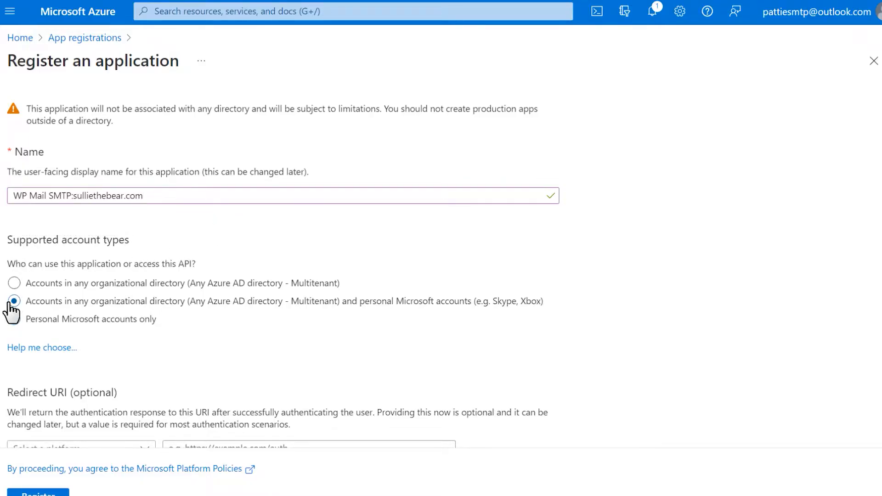
scroll(11, 313, down, 1)
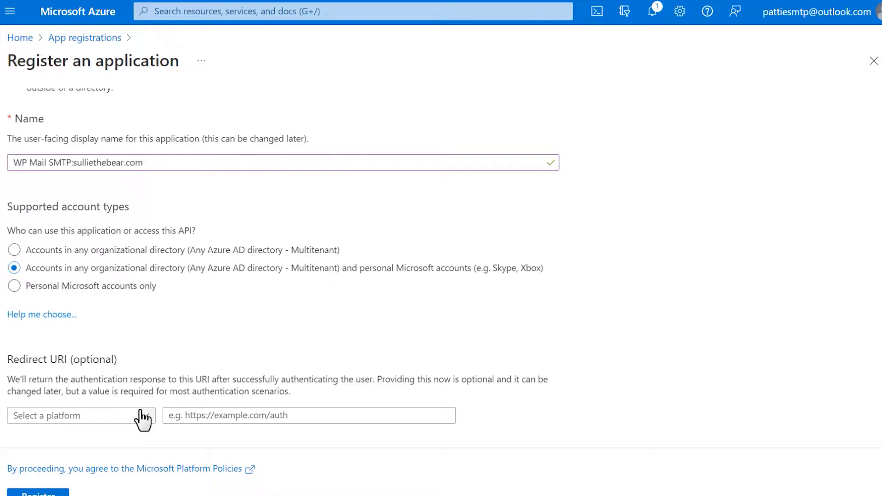
click(143, 418)
click(38, 458)
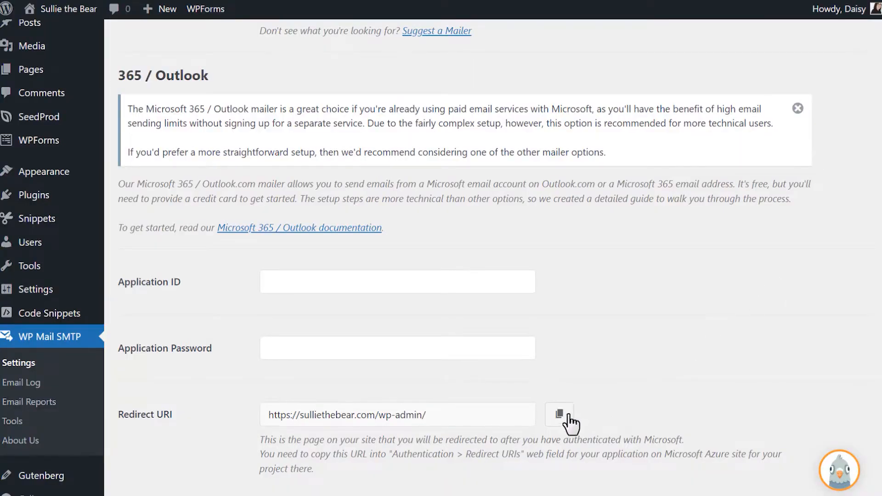
click(561, 414)
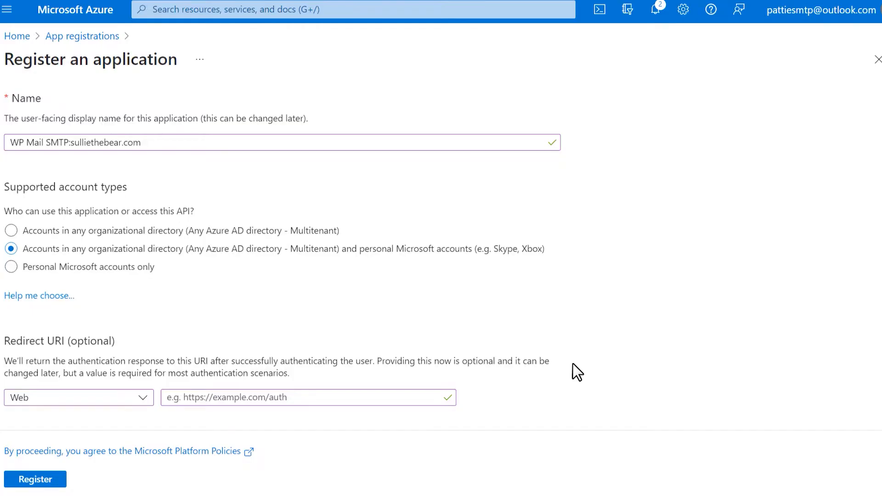
click(386, 401)
key(ctrl+v)
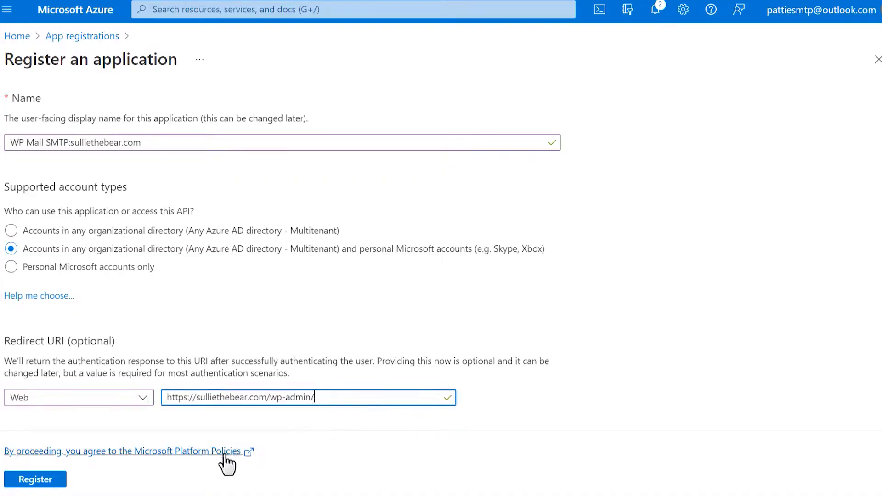
click(65, 480)
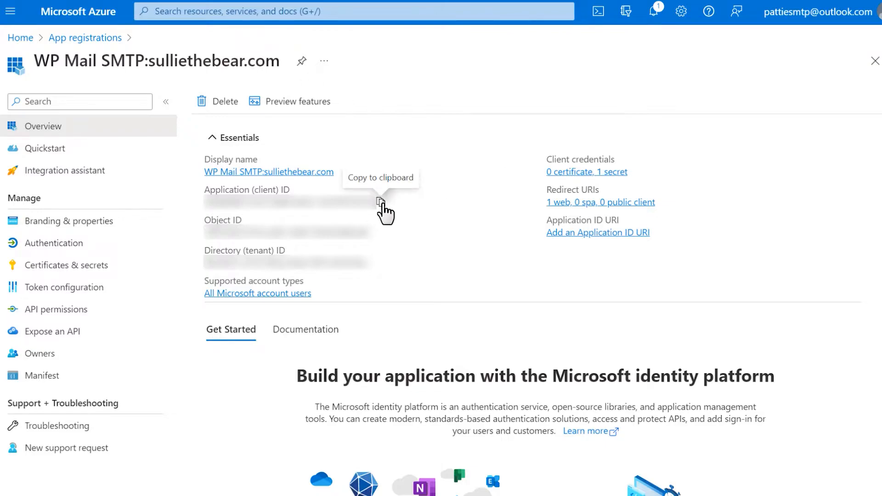
- Copy the Azure application's client ID into the Application ID field of the WP Mail SMTP settings
click(381, 203)
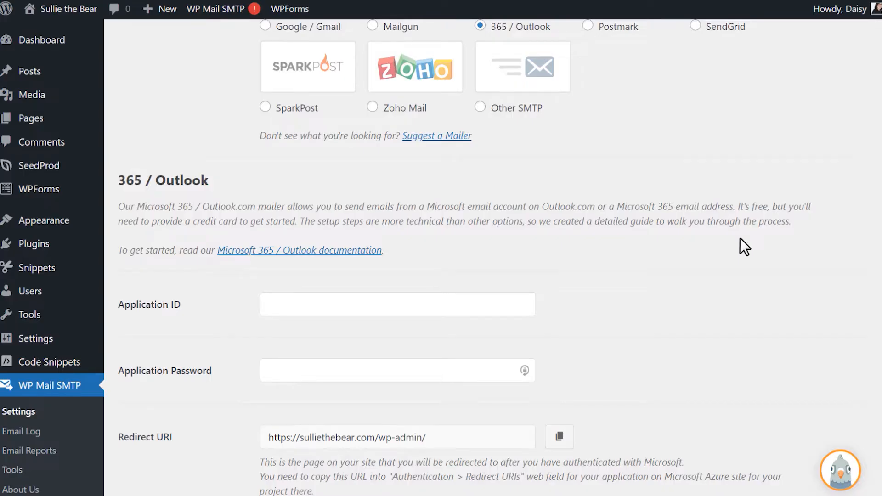
click(523, 303)
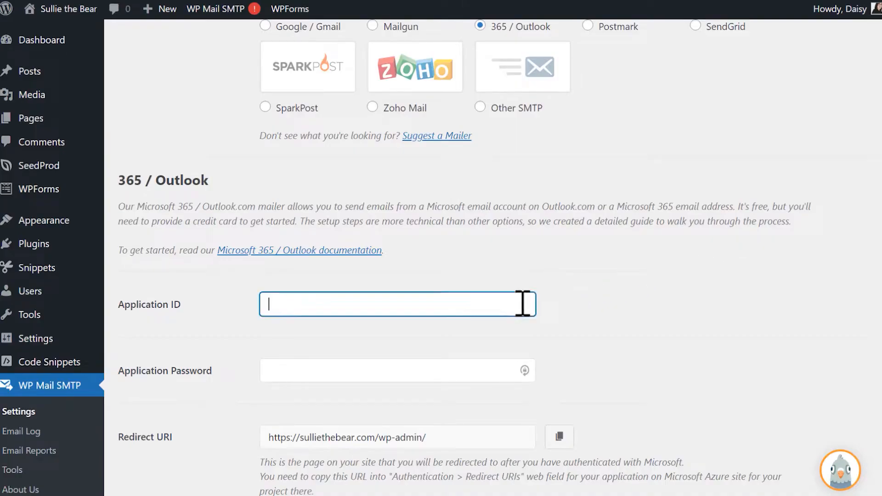
key(ctrl+v)
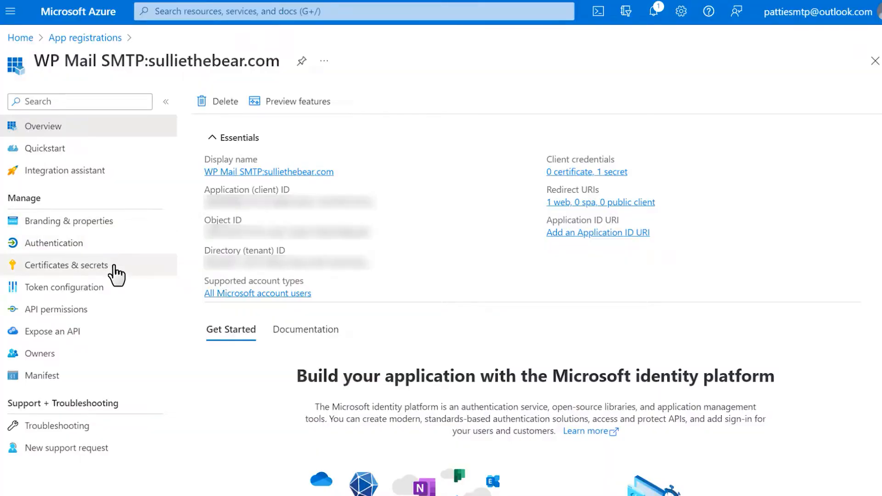
- In the Azure app's certificates and secrets, add a client secret described as "app password" that expires after 24 months
click(116, 275)
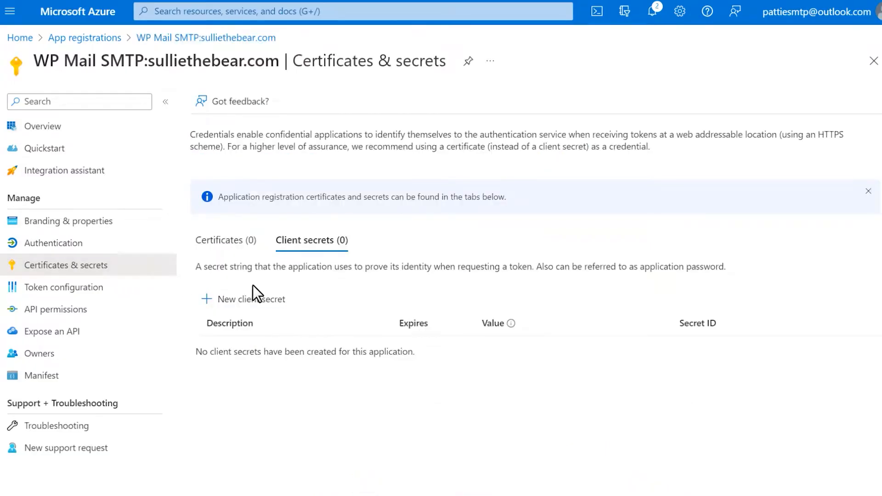
click(271, 303)
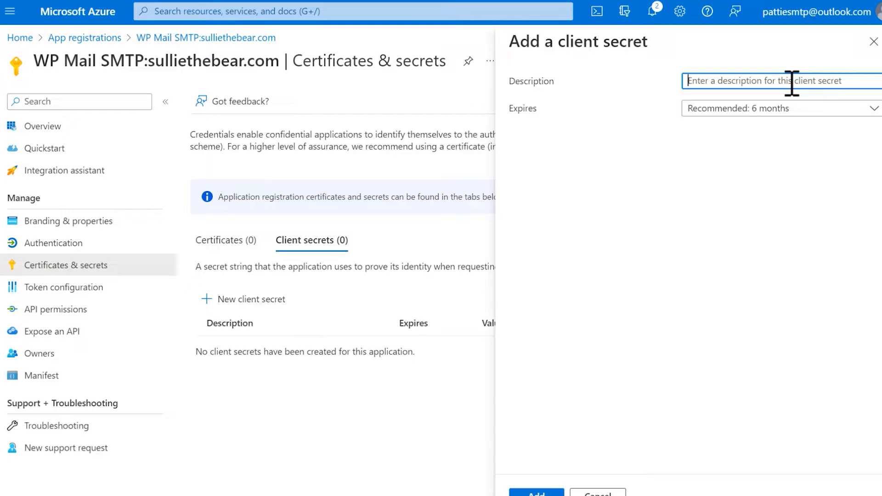
text(app password)
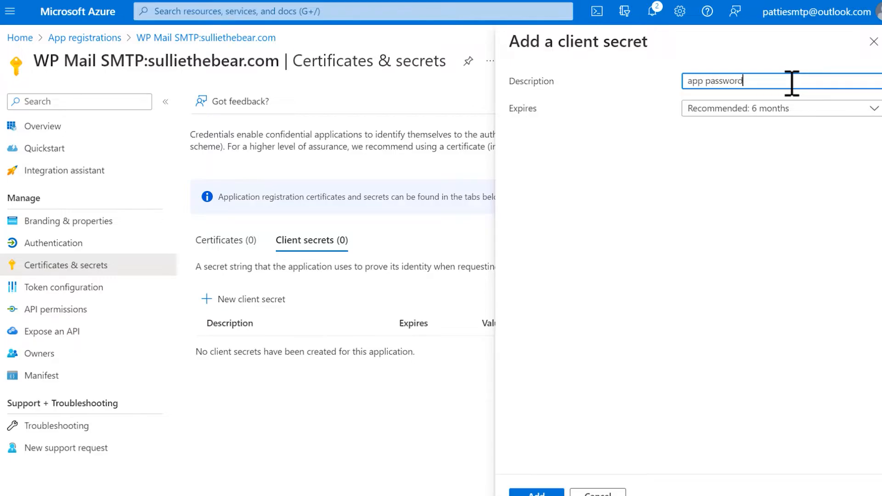
click(790, 112)
click(725, 216)
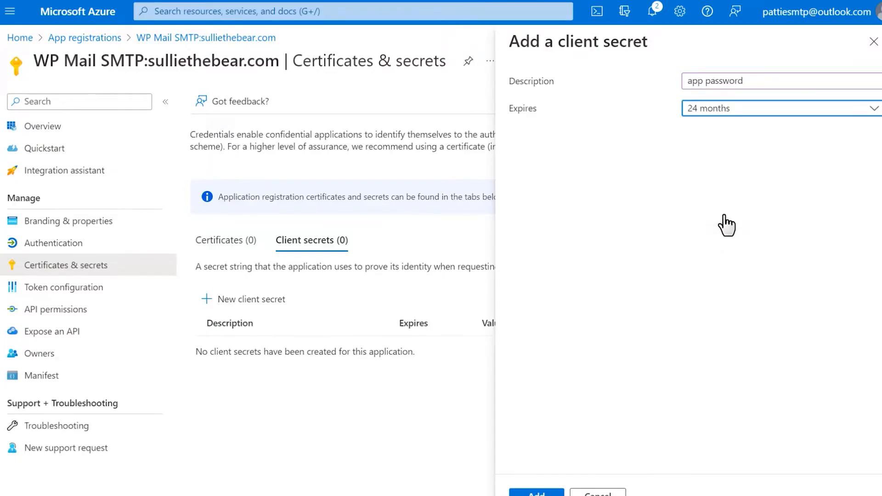
click(551, 493)
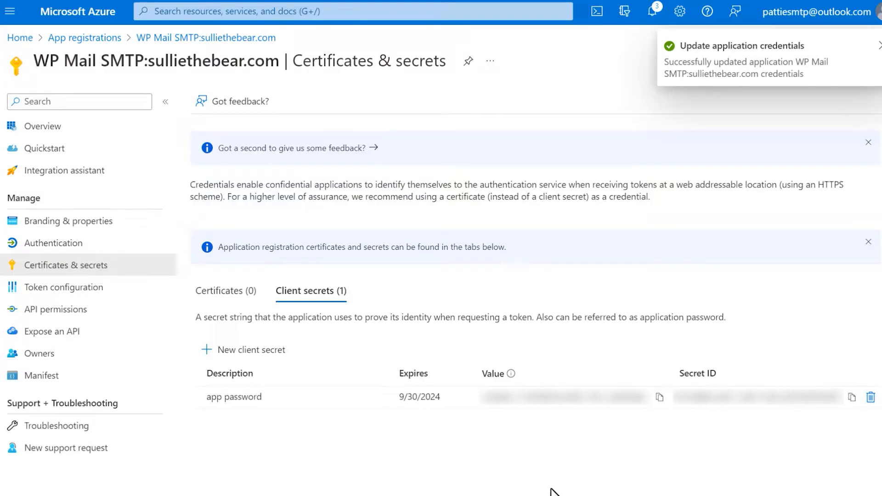
- Copy the client secret's value into the Application Password field in WP Mail SMTP and save the settings
click(660, 398)
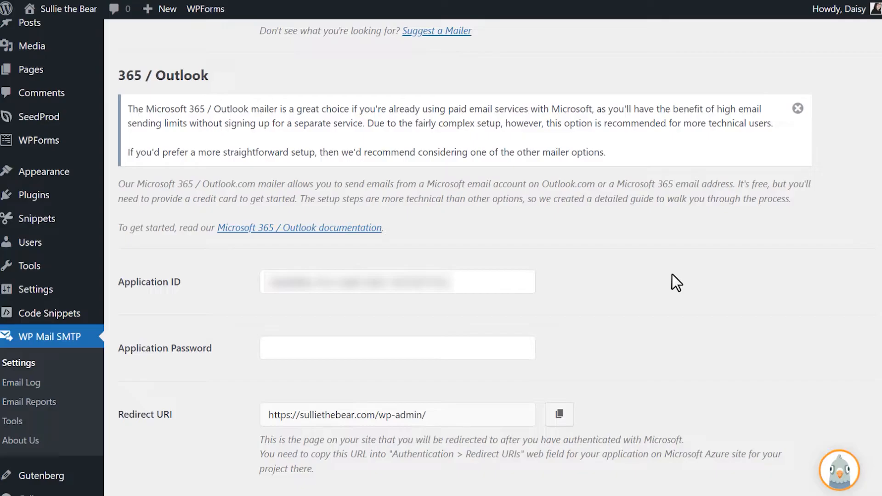
click(516, 346)
key(ctrl+v)
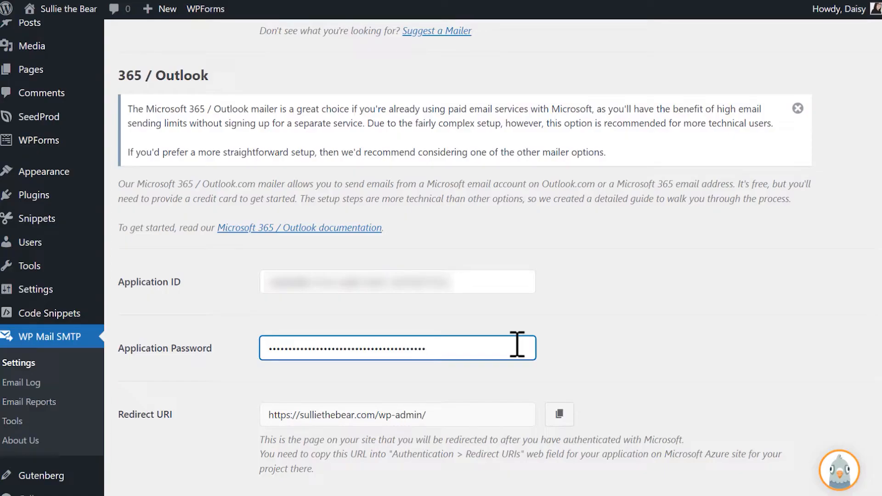
scroll(517, 345, down, 3)
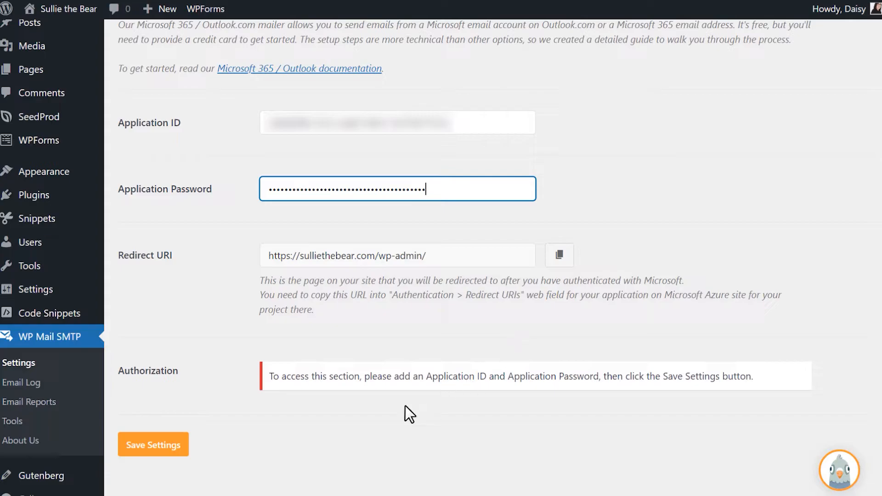
click(175, 449)
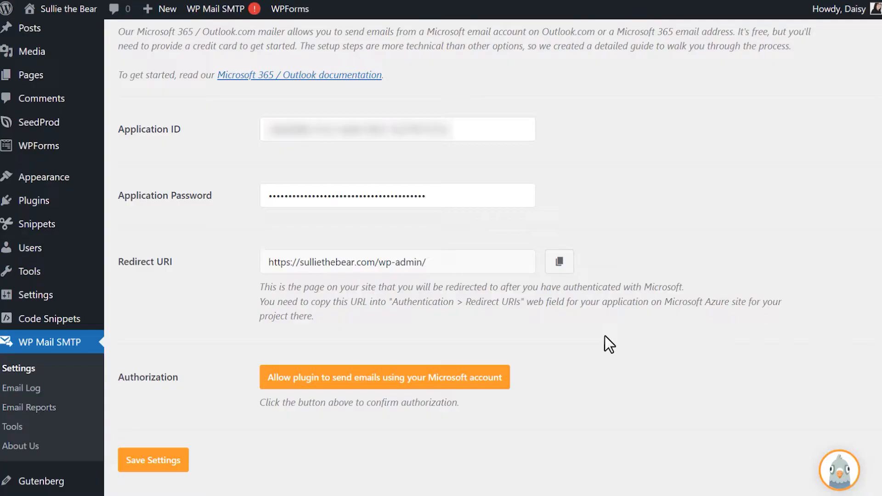
- Authorize the plugin to send emails using the Microsoft account and accept the requested permissions
click(503, 386)
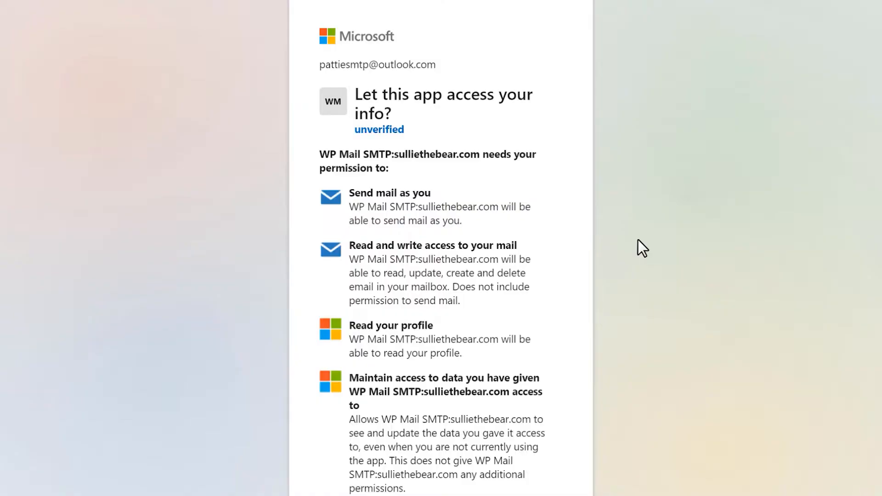
scroll(638, 240, down, 3)
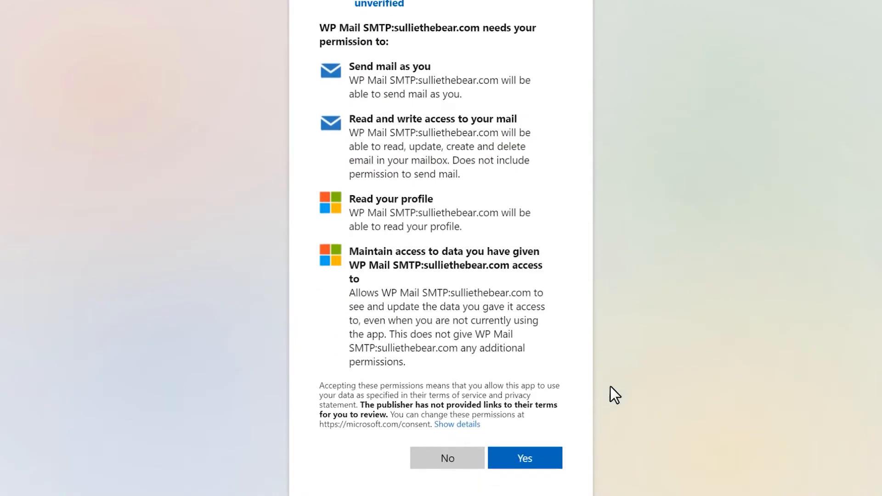
click(554, 457)
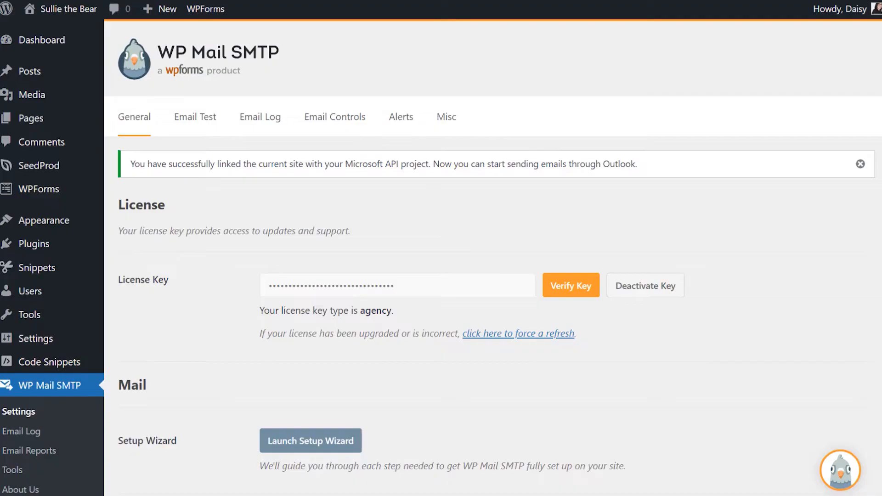
scroll(493, 257, down, 7)
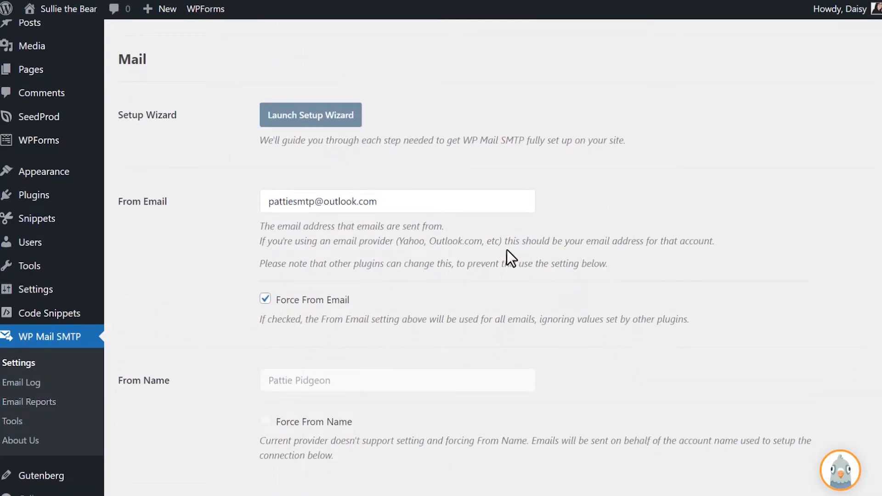
- Send an HTML test email from WP Mail SMTP to the Outlook account's address and review the received message in the Outlook inbox
click(443, 200)
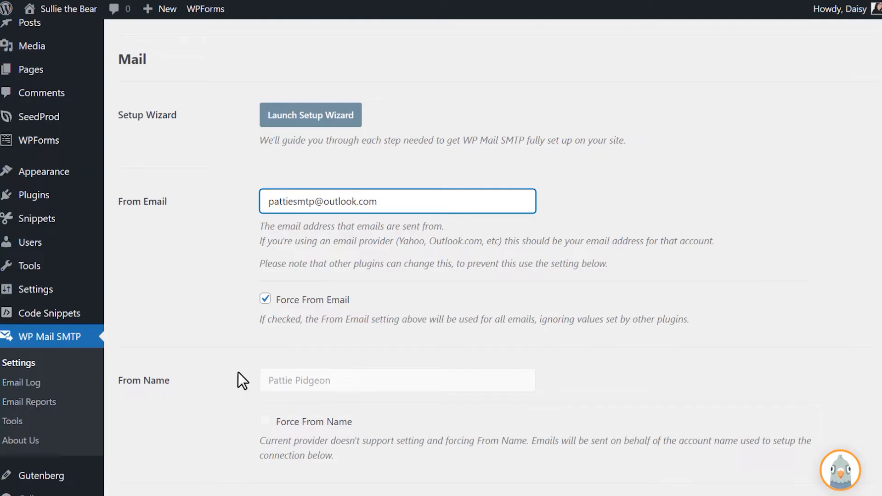
scroll(238, 372, up, 7)
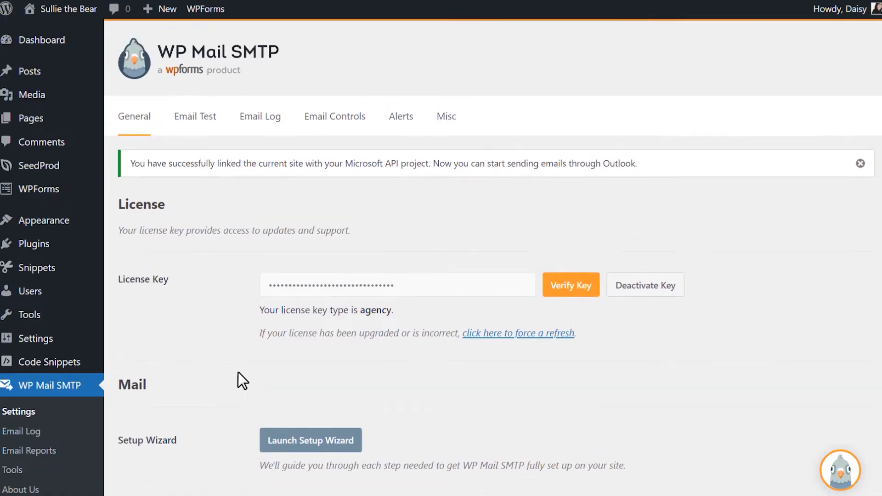
click(202, 133)
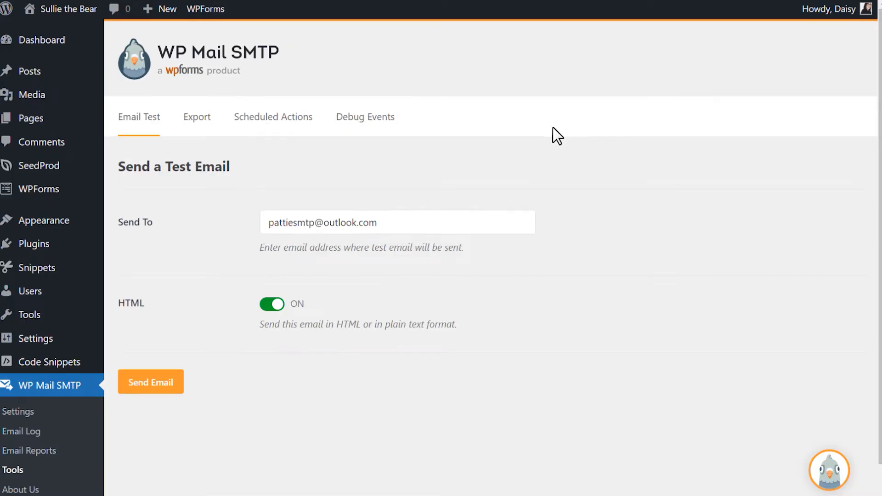
click(494, 222)
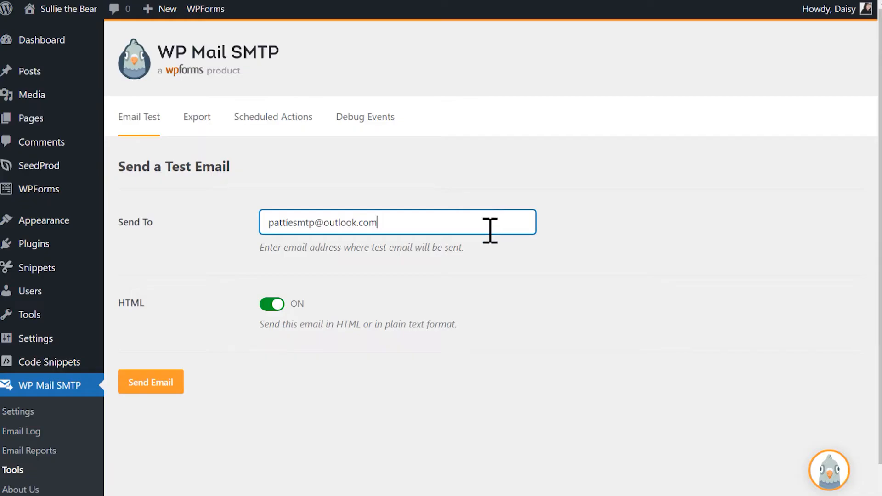
click(171, 388)
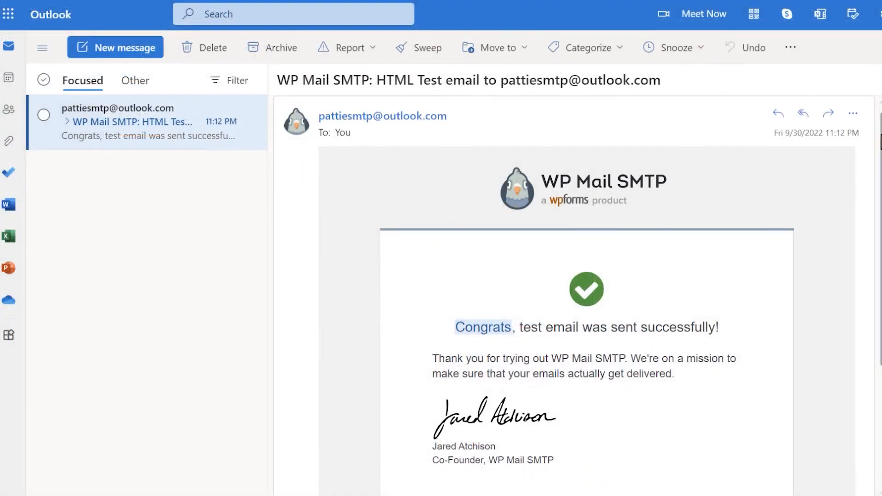
scroll(574, 280, down, 3)
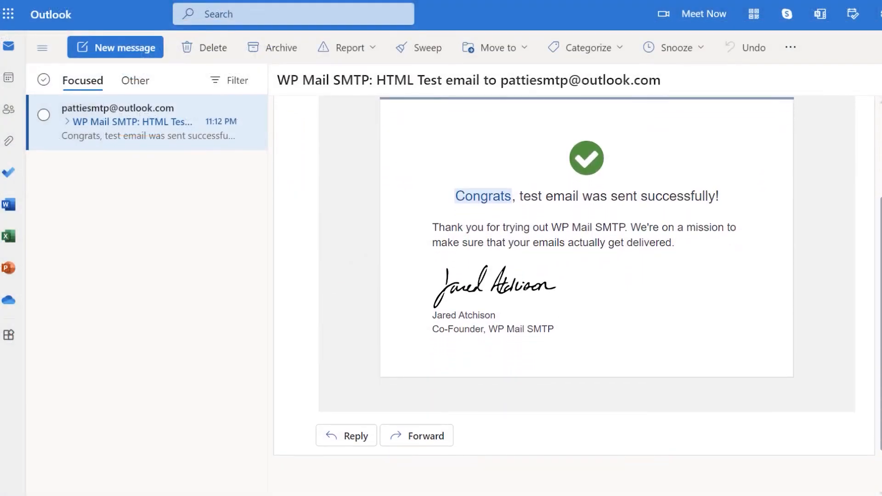
scroll(574, 280, up, 3)
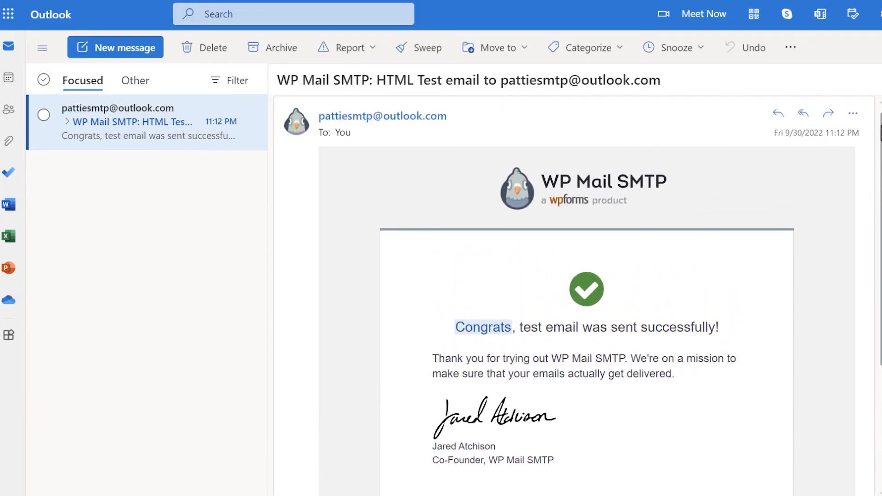